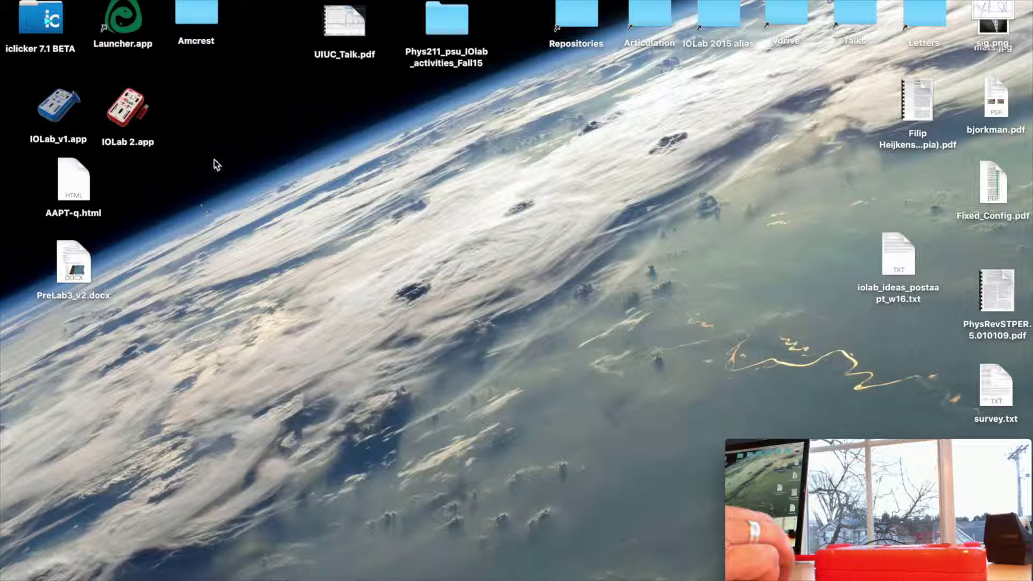
# - Launch IOLab 2, hide the developer tools, and shrink the window to show the Remote 1 sensor list
pyautogui.doubleClick(128, 113)
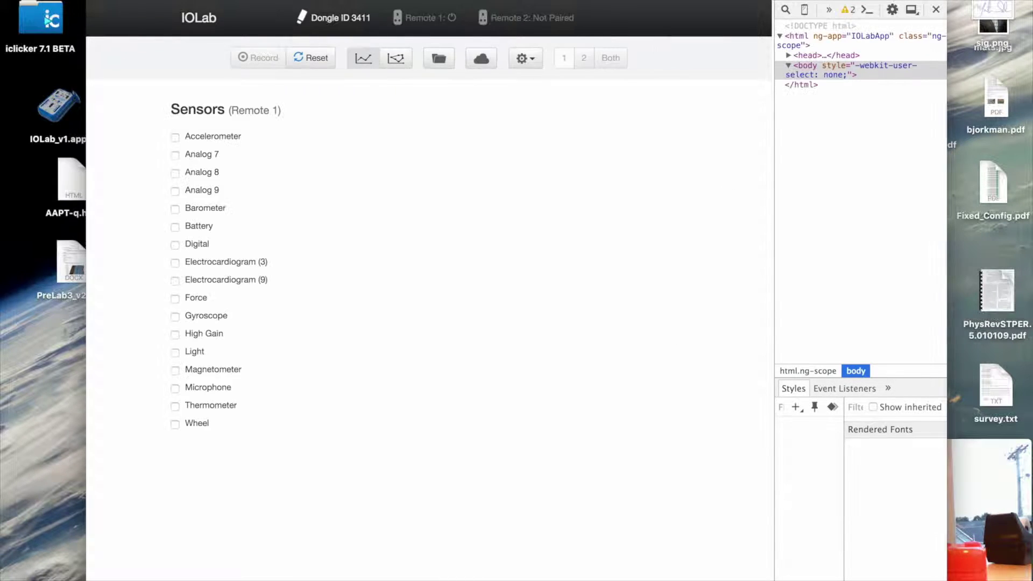
pyautogui.click(937, 10)
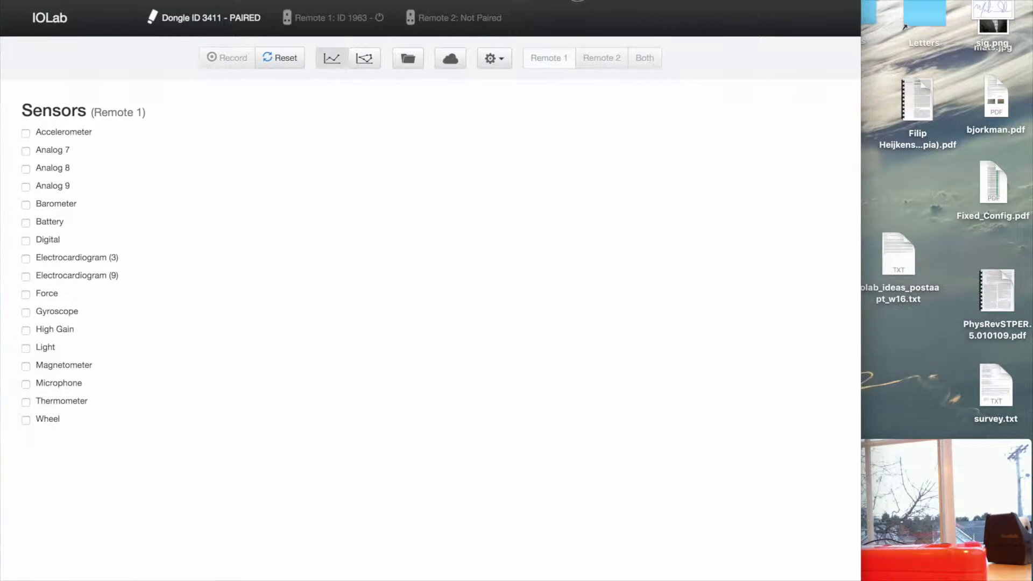
pyautogui.moveTo(859, 580); pyautogui.dragTo(718, 580)
pyautogui.moveTo(890, 562)
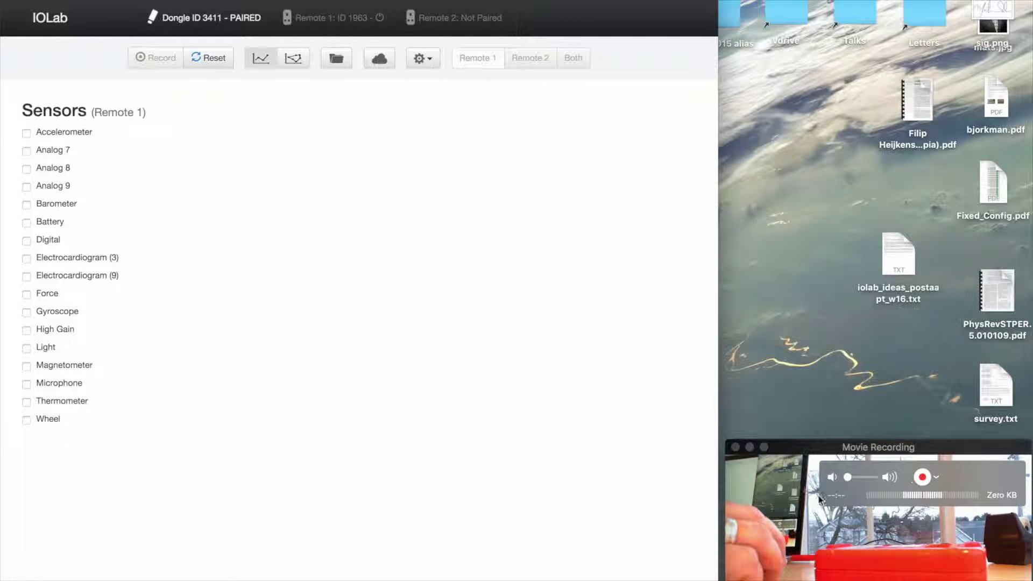
pyautogui.click(873, 468)
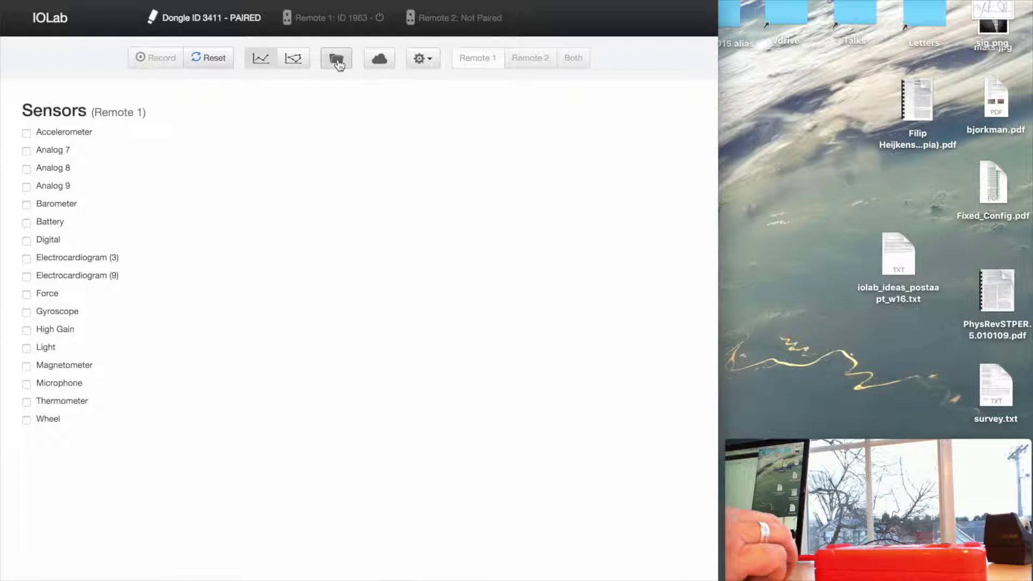
# - Load the Lesson Demonstration lesson from the Resource manager's lesson list
pyautogui.click(337, 60)
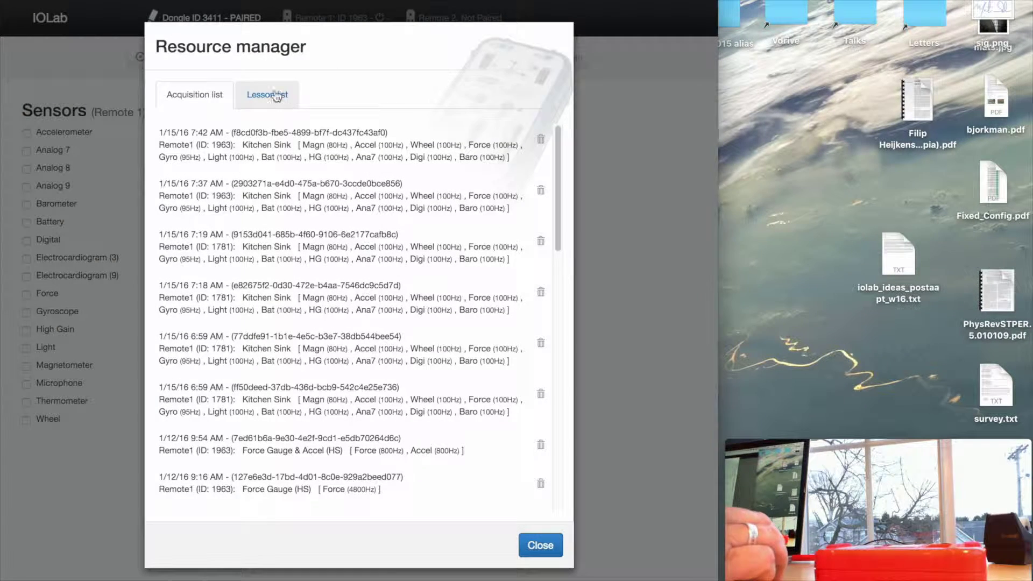
pyautogui.click(267, 95)
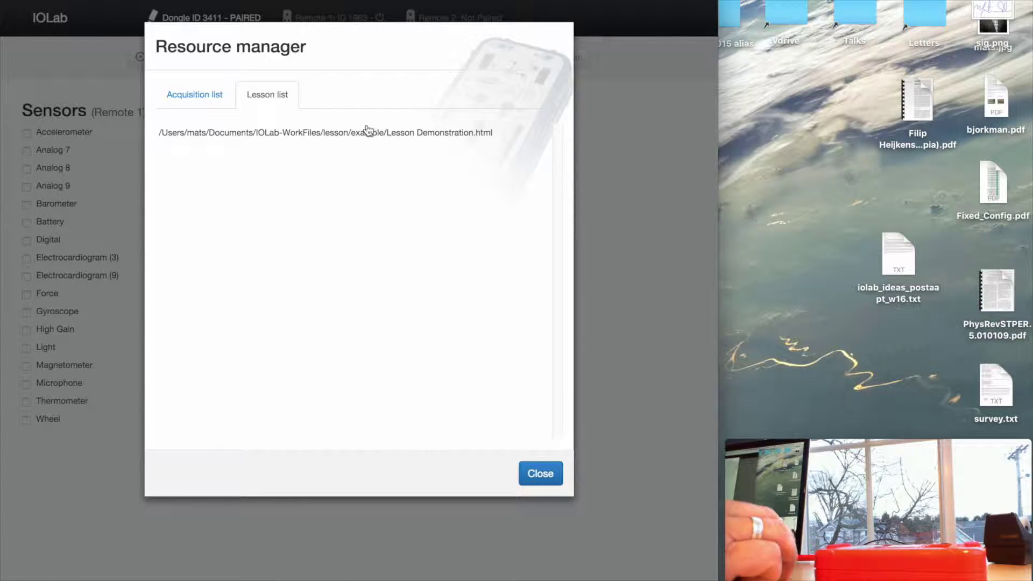
pyautogui.click(284, 133)
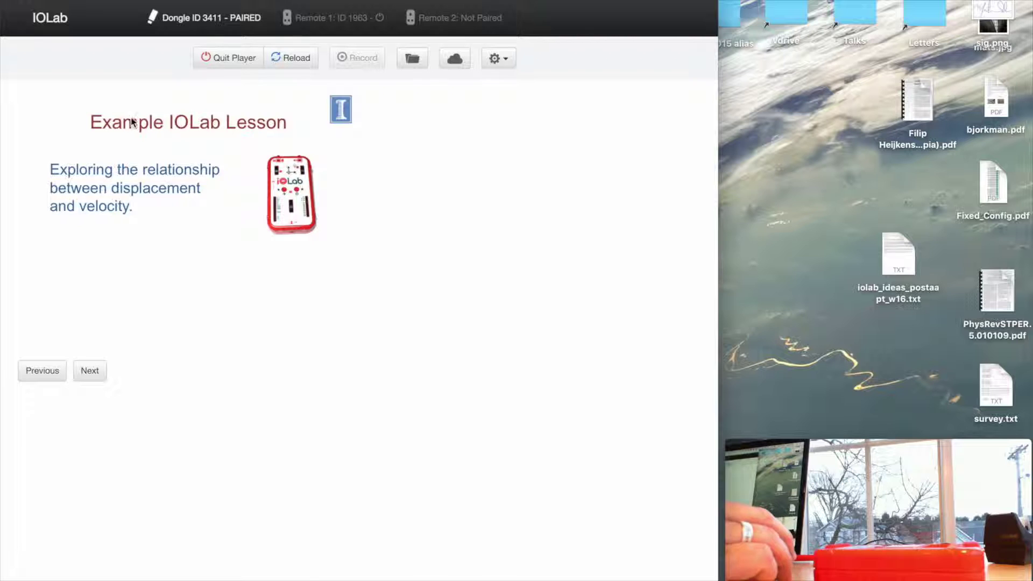
# - Advance to the Part 1 question, choose Plot B, and begin the reasoning explanation
pyautogui.click(90, 370)
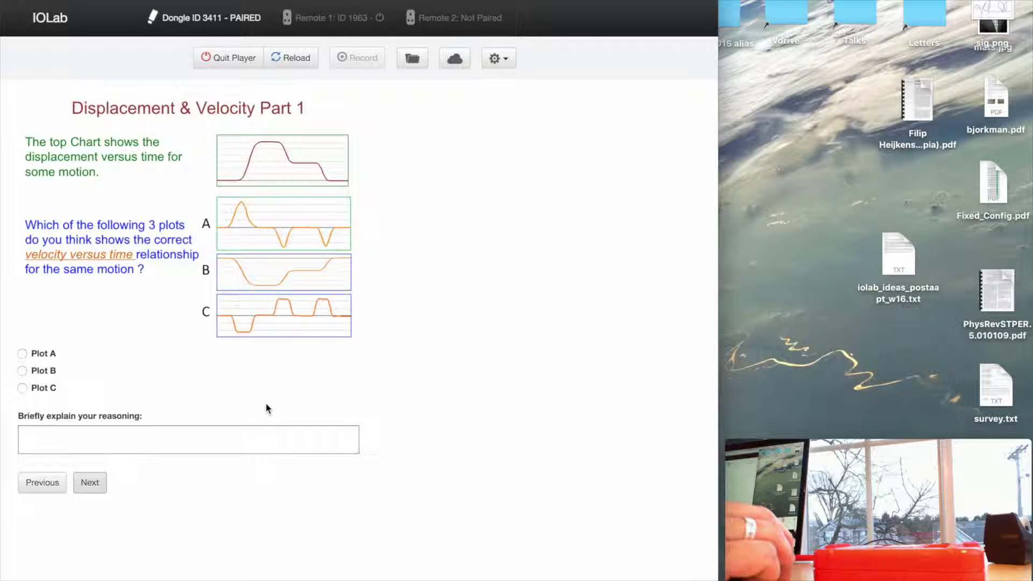
pyautogui.click(22, 371)
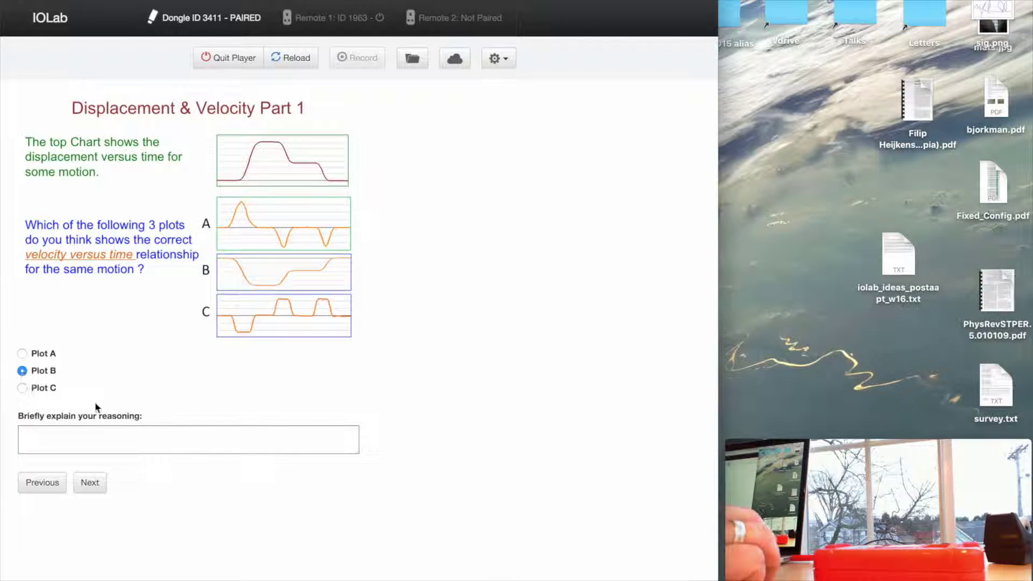
pyautogui.click(74, 434)
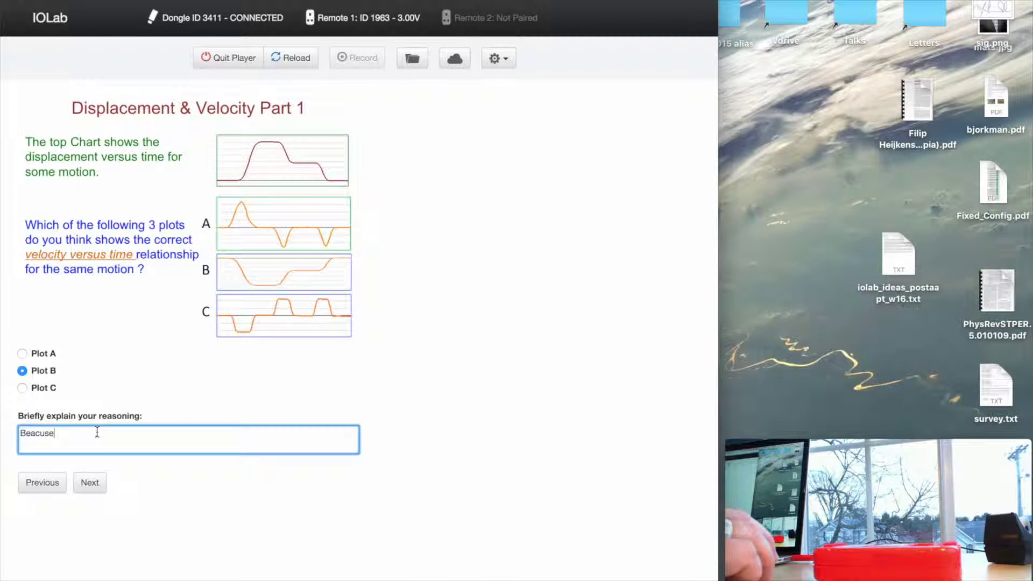
# - Record a rise, plateau and step-down wheel displacement trace, then stop and move to analysis
pyautogui.click(91, 487)
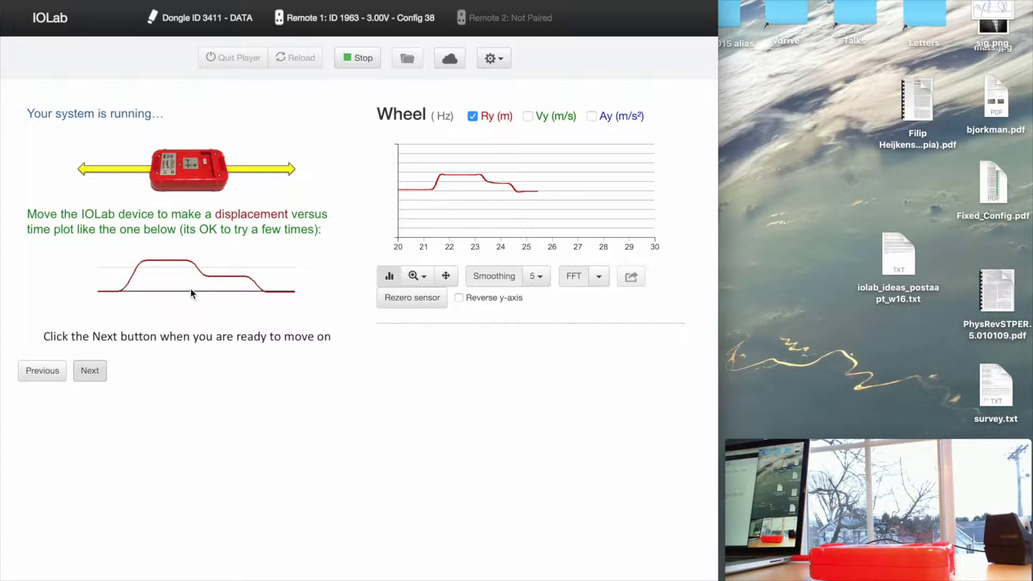
pyautogui.click(90, 377)
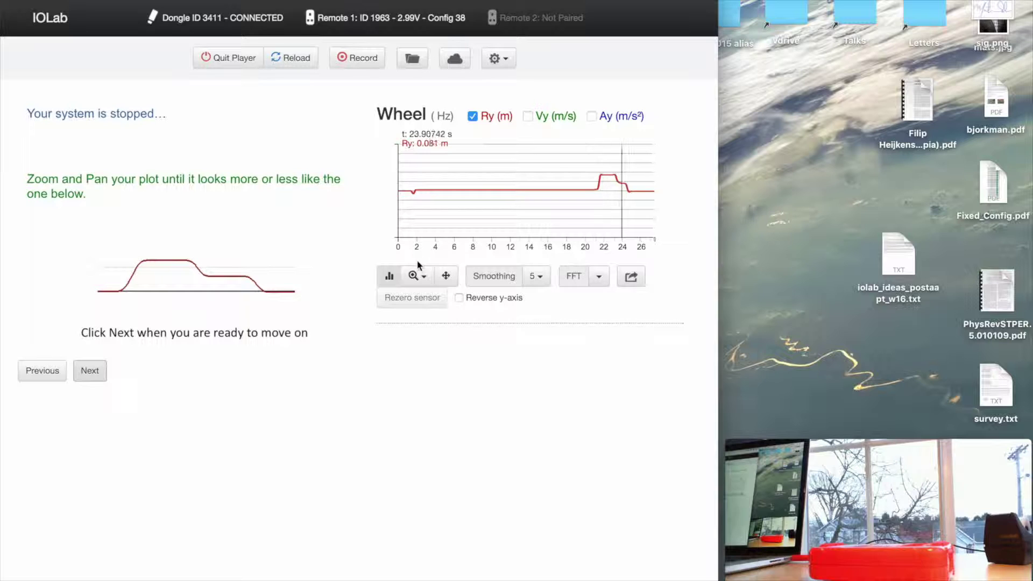
# - Zoom the Wheel chart to about 19–27 s and advance to the velocity comparison question
pyautogui.click(414, 276)
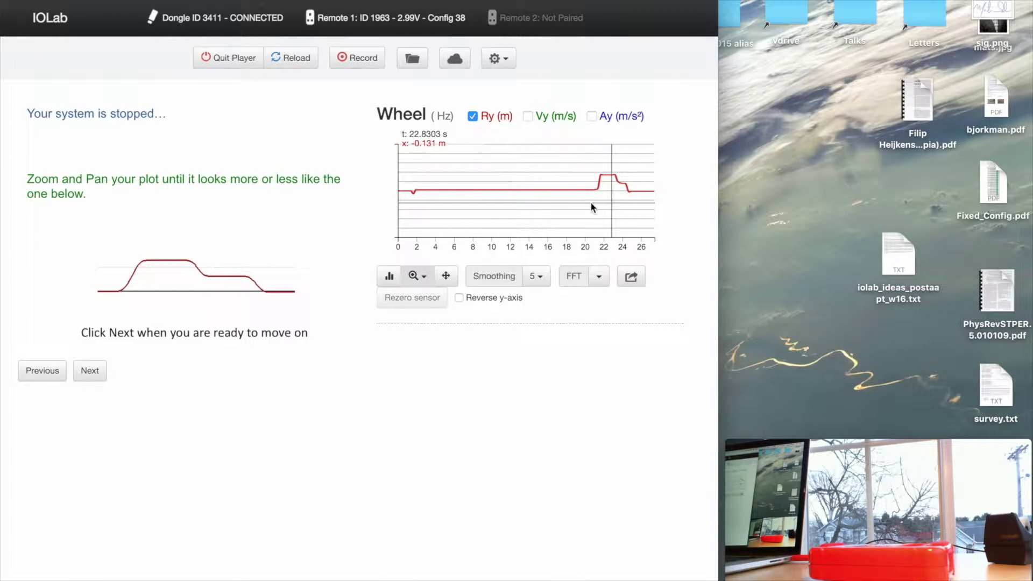
pyautogui.click(617, 195)
pyautogui.moveTo(616, 195); pyautogui.dragTo(656, 153)
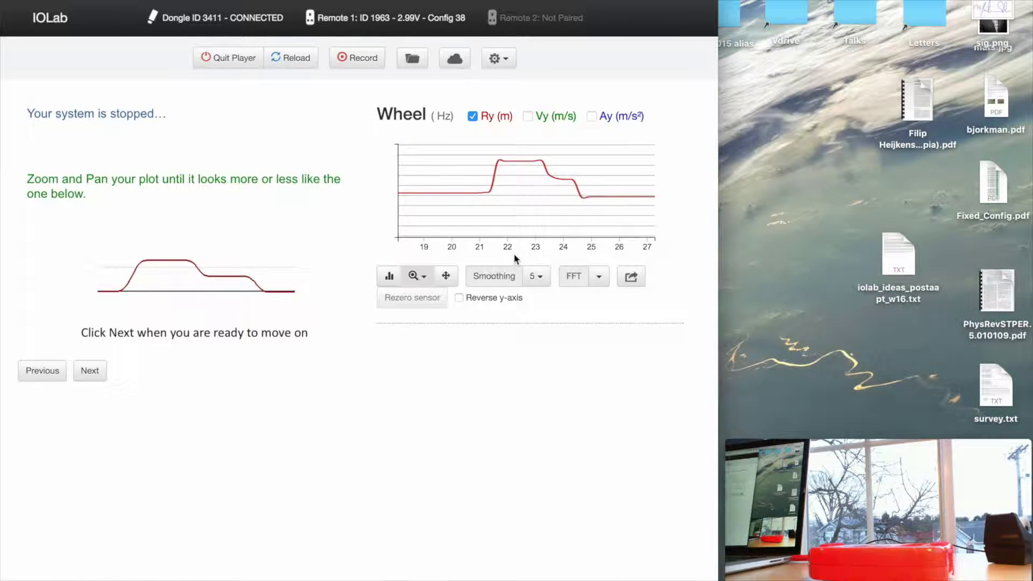
pyautogui.click(90, 371)
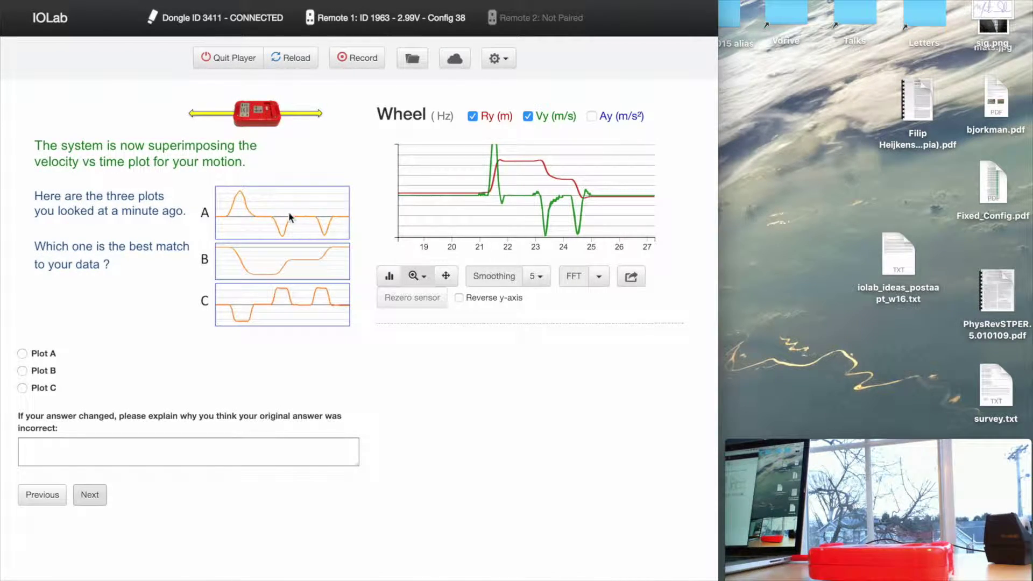
# - Choose Plot A as the best match, explain the changed answer, and move to free exploration
pyautogui.click(23, 355)
pyautogui.click(83, 446)
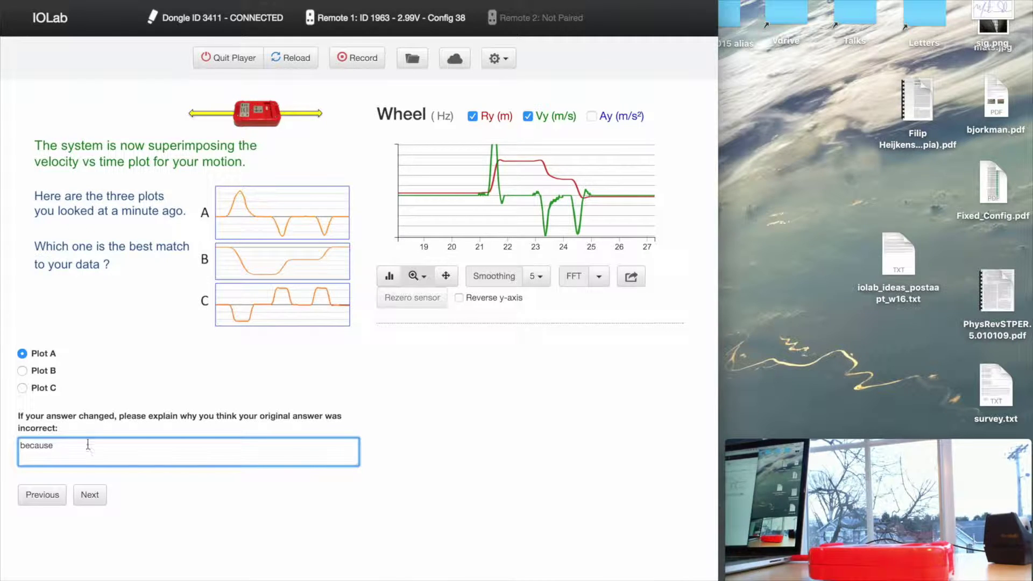
pyautogui.click(90, 496)
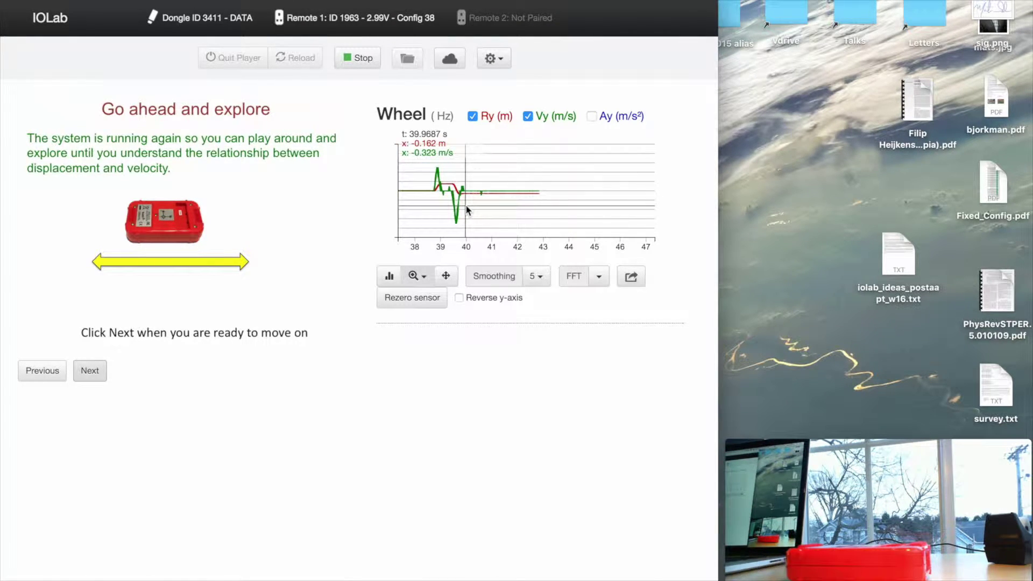
# - Stop the live run, capture one more short wheel run, and advance to the Part 2 starting-point page
pyautogui.click(359, 59)
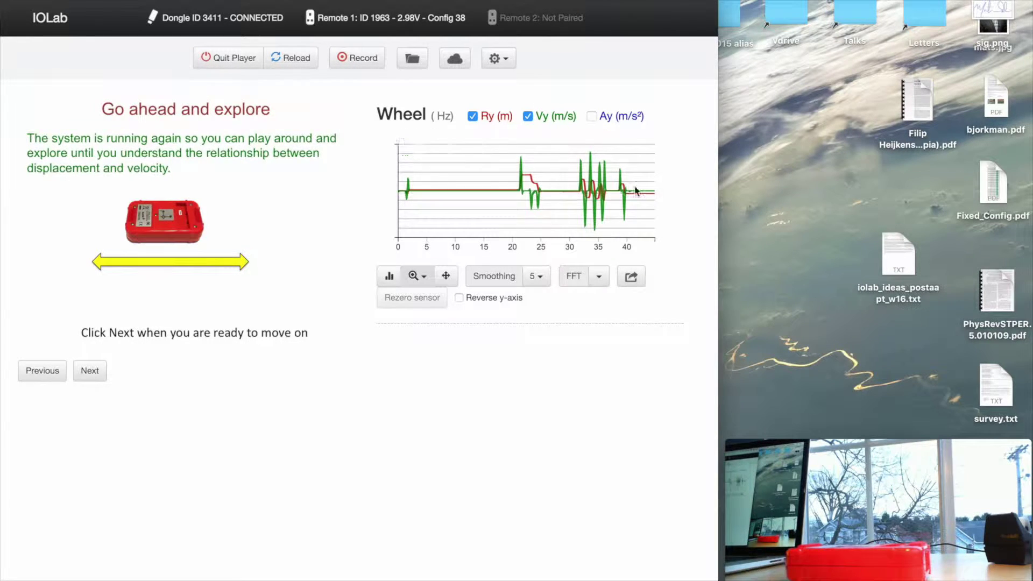
pyautogui.click(371, 63)
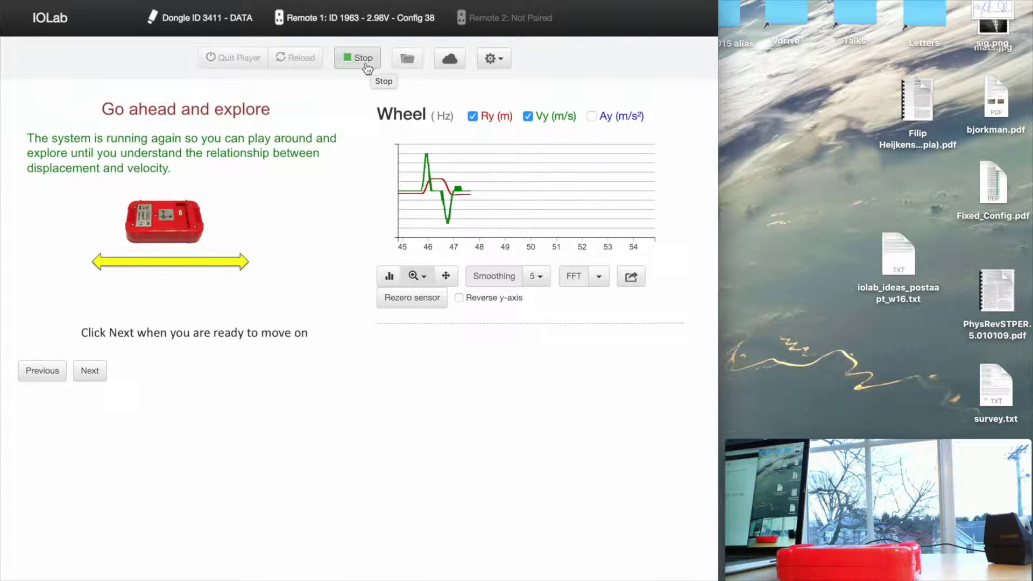
pyautogui.click(359, 65)
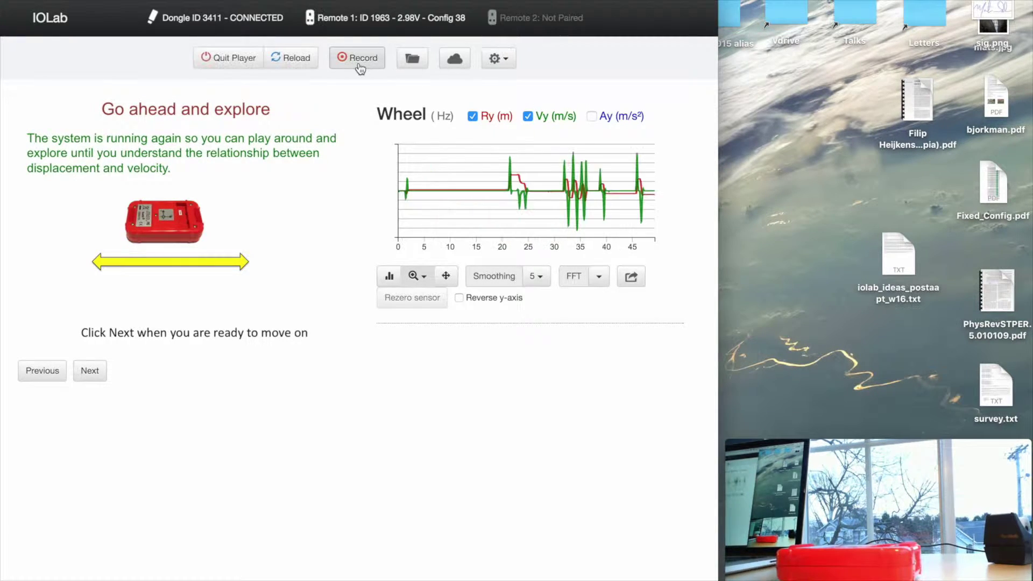
pyautogui.click(88, 377)
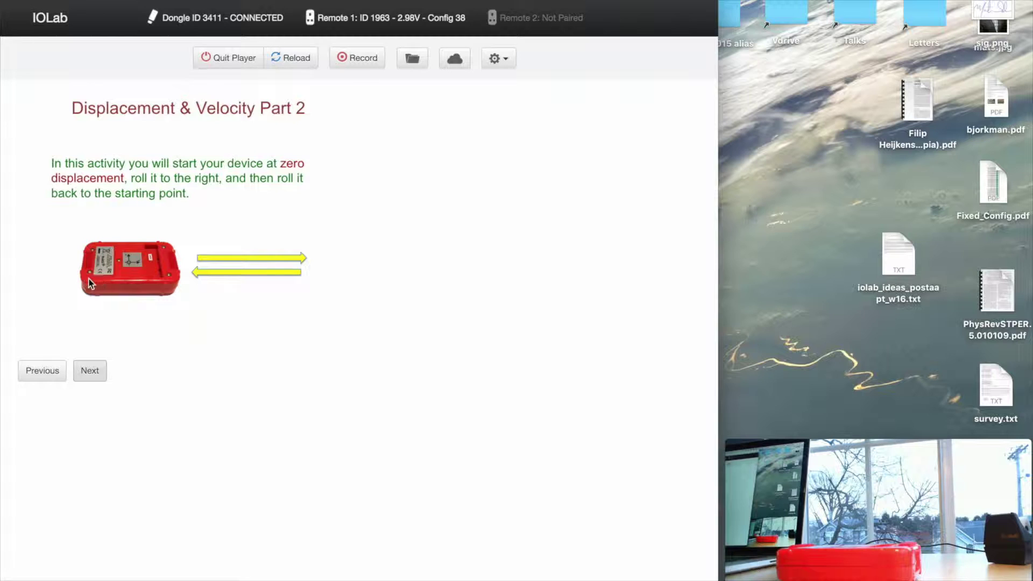
pyautogui.click(91, 371)
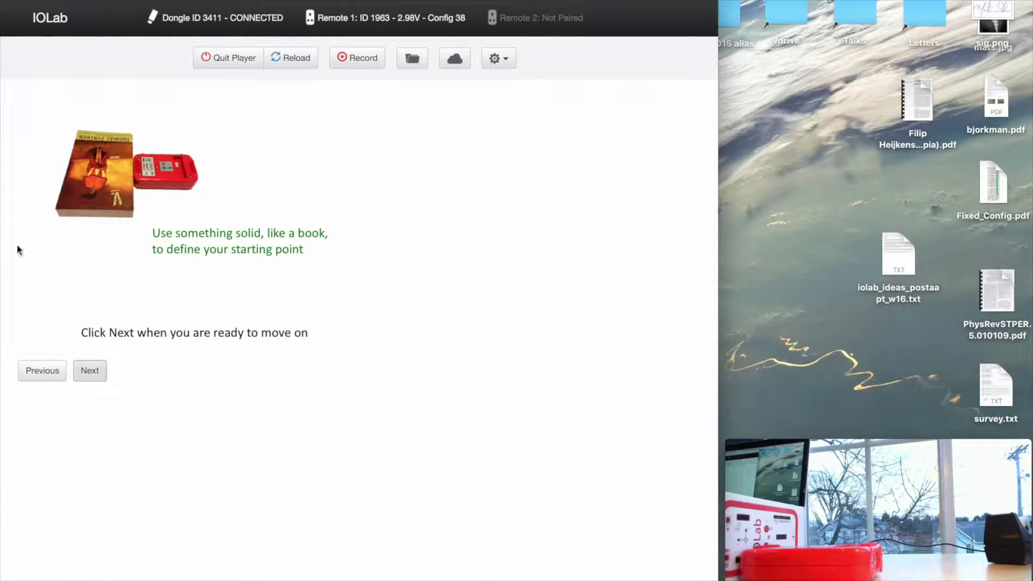
# - Record the roll-right-and-back run from the book start and open the velocity-area question
pyautogui.click(94, 380)
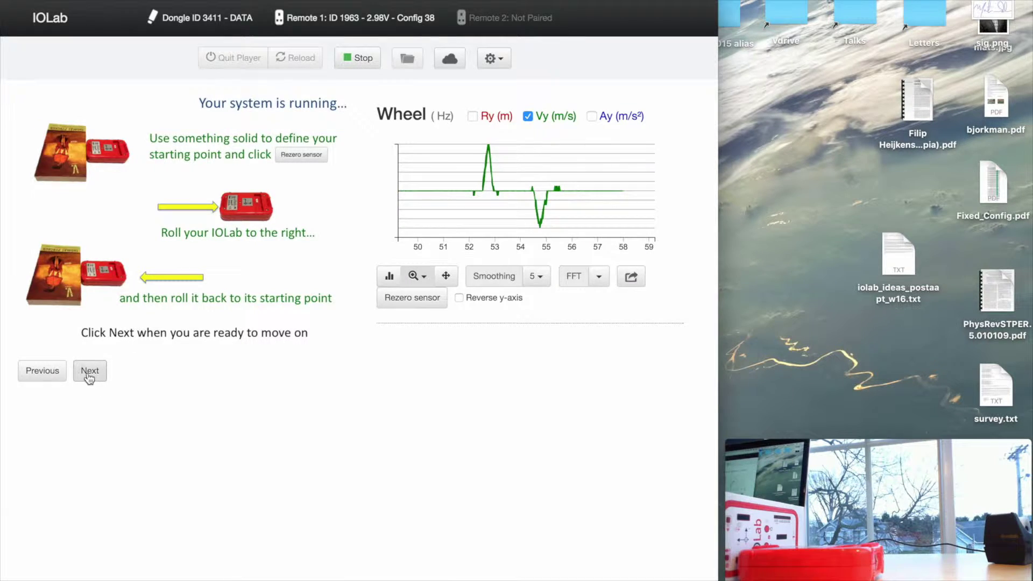
pyautogui.click(89, 373)
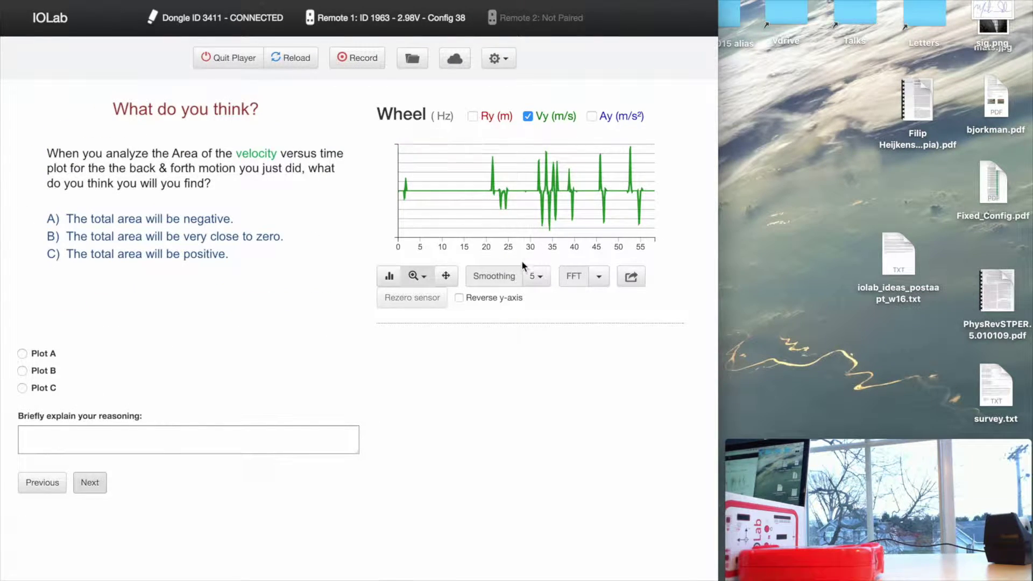
# - Zoom and pan the velocity graph onto the 50–58 s run
pyautogui.click(423, 281)
pyautogui.moveTo(621, 237); pyautogui.dragTo(654, 236)
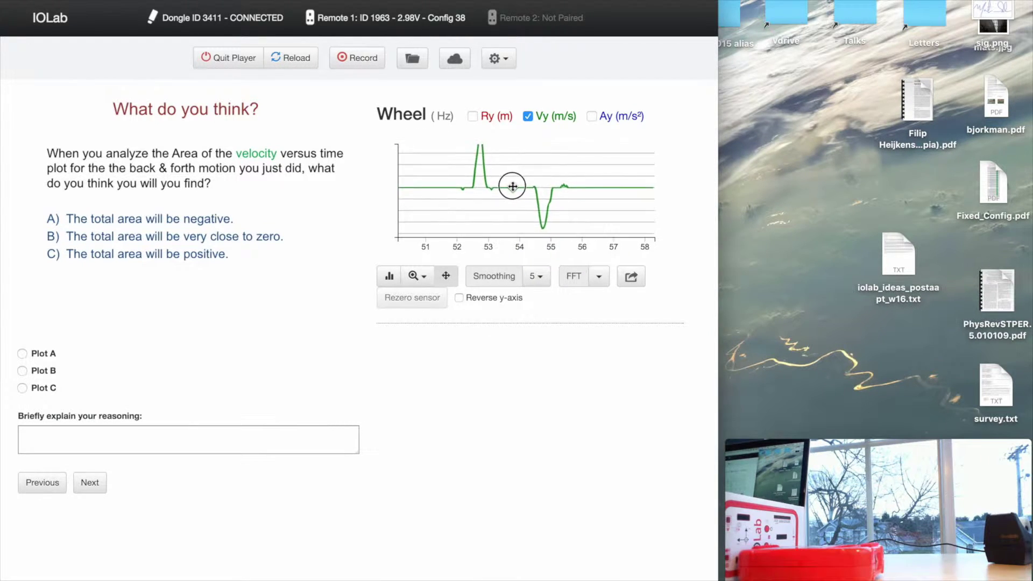
pyautogui.moveTo(513, 186)
pyautogui.mouseDown()
pyautogui.moveTo(515, 195)
pyautogui.moveTo(506, 189)
pyautogui.mouseUp()
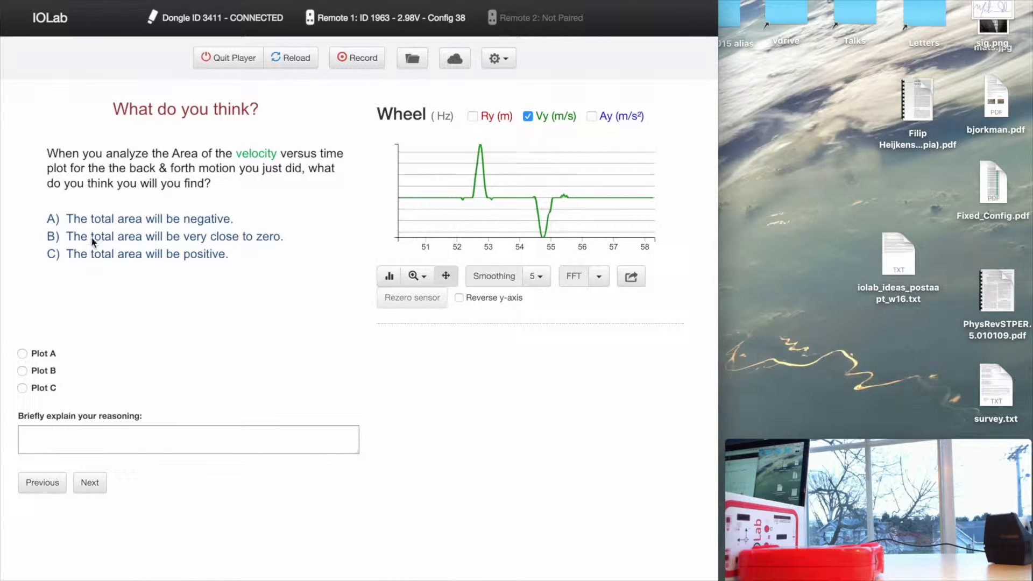
# - Choose Plot B, type 'asDAsd' as the reasoning, and advance to Analyze your Data
pyautogui.click(20, 372)
pyautogui.click(91, 430)
pyautogui.write('asDAsd')
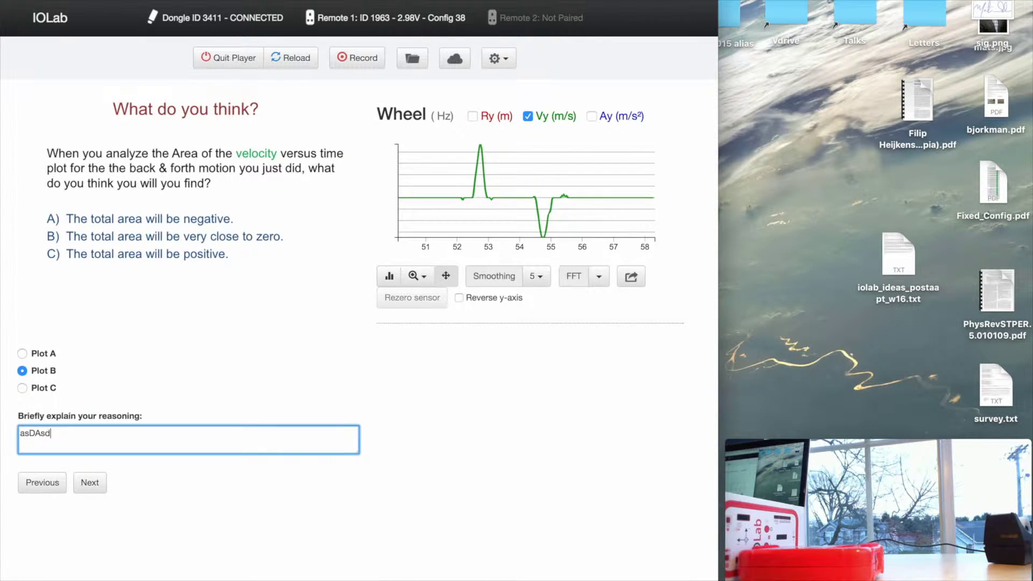
pyautogui.click(93, 489)
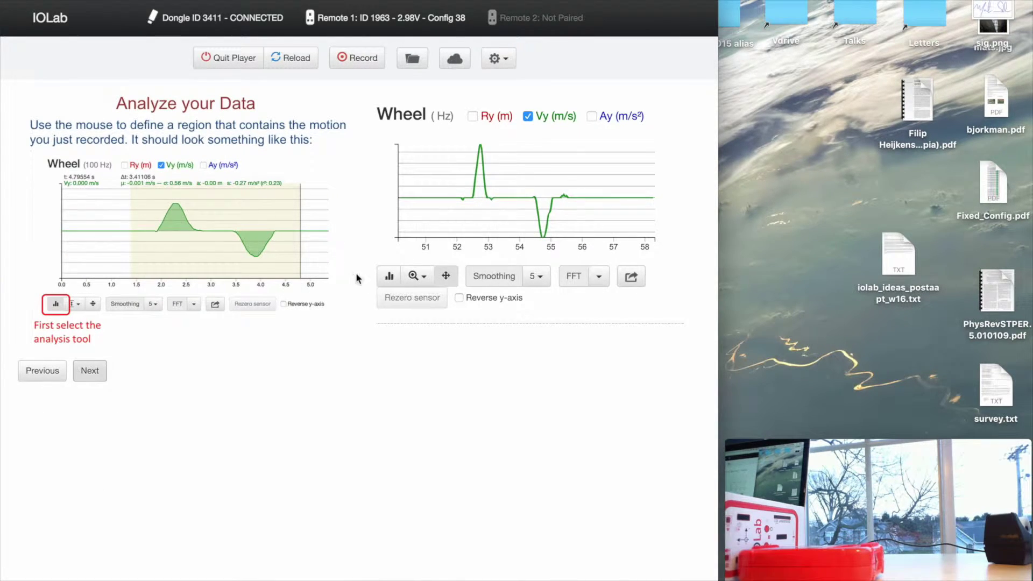
# - Shade the 52–56 s velocity region for area statistics, view the area explanation, then continue to exploration
pyautogui.click(388, 275)
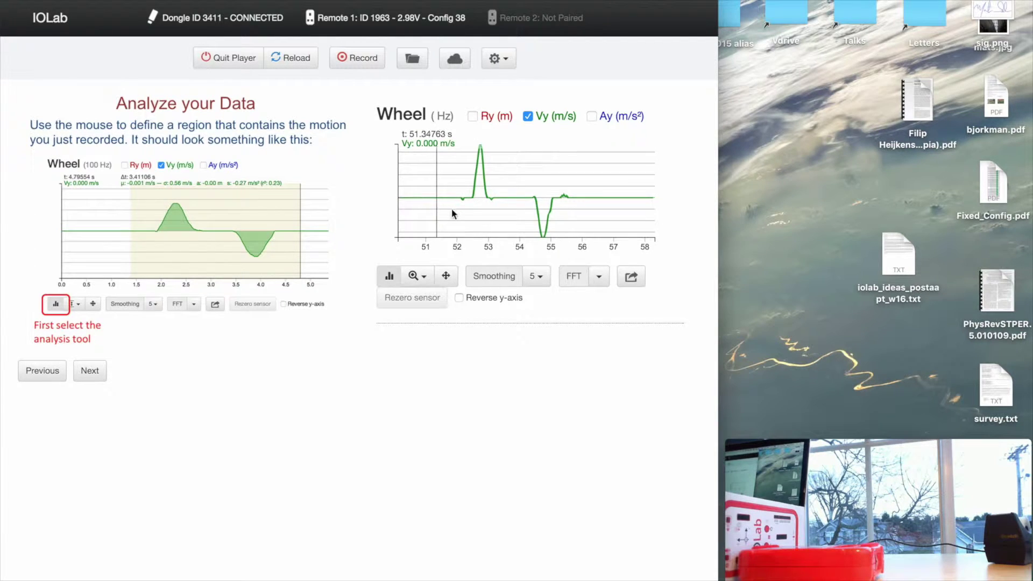
pyautogui.moveTo(454, 213); pyautogui.dragTo(592, 231)
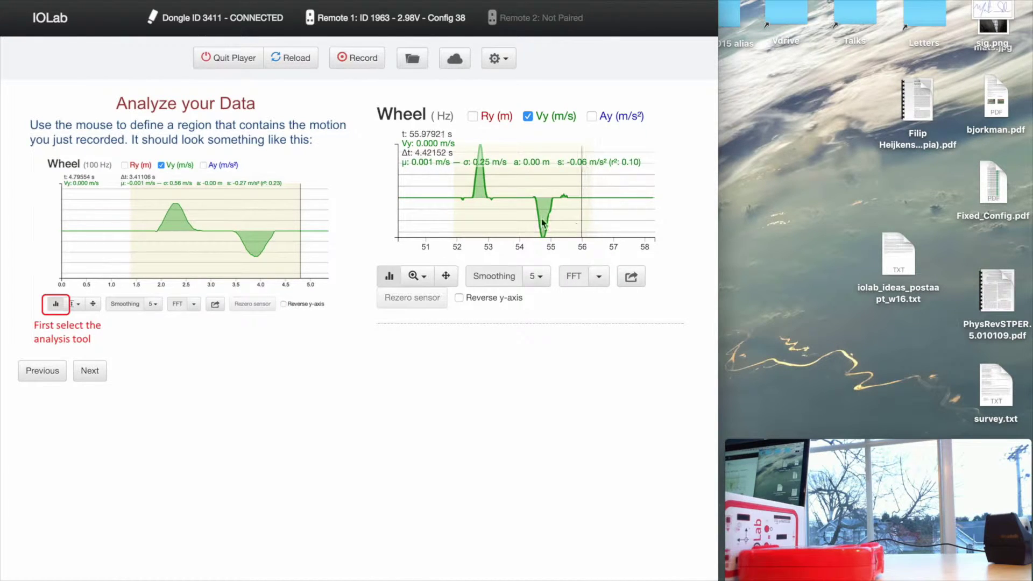
pyautogui.click(90, 373)
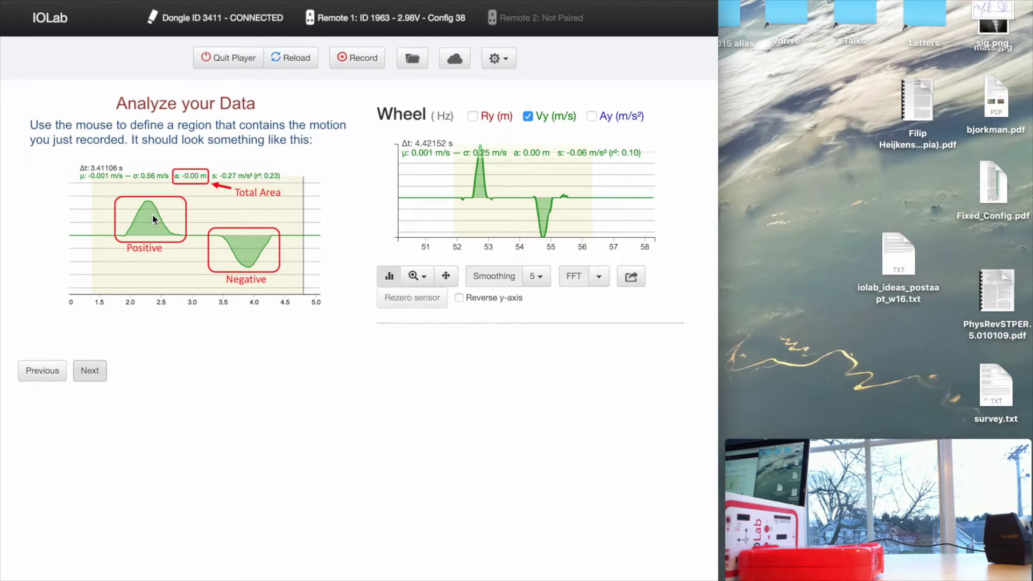
pyautogui.click(96, 376)
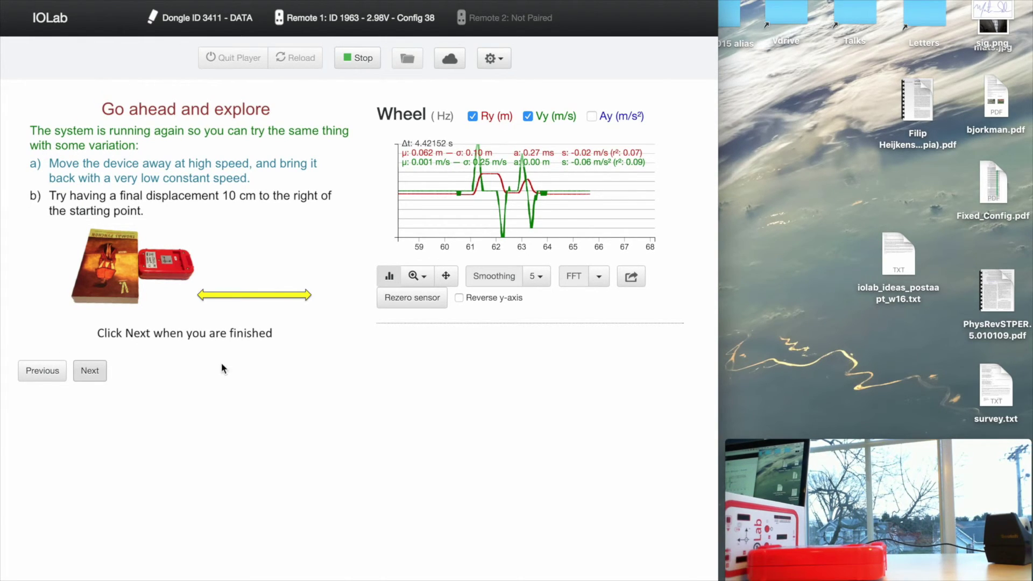
# - Stop the exploration run and advance to the End of example lesson page
pyautogui.click(97, 380)
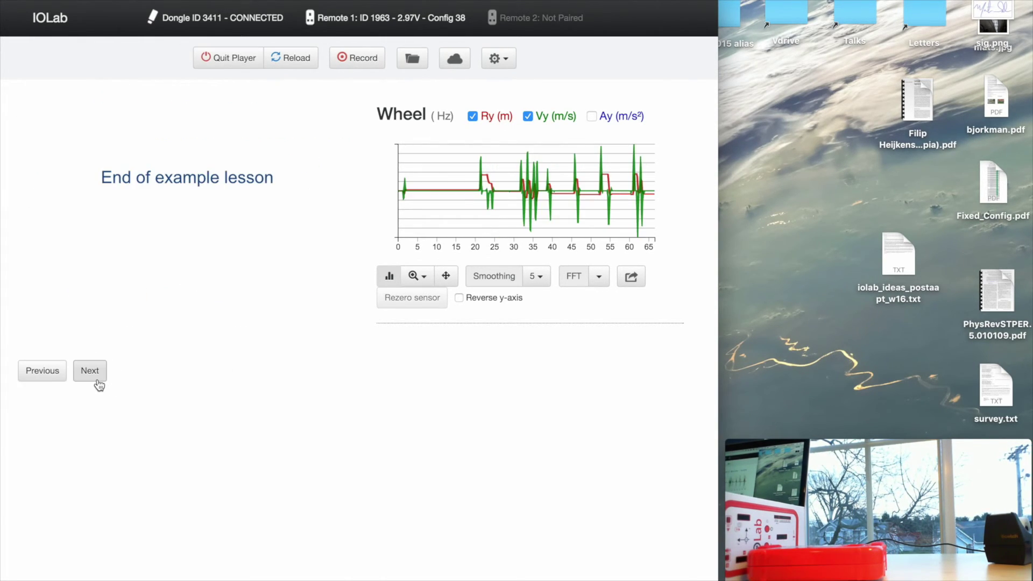